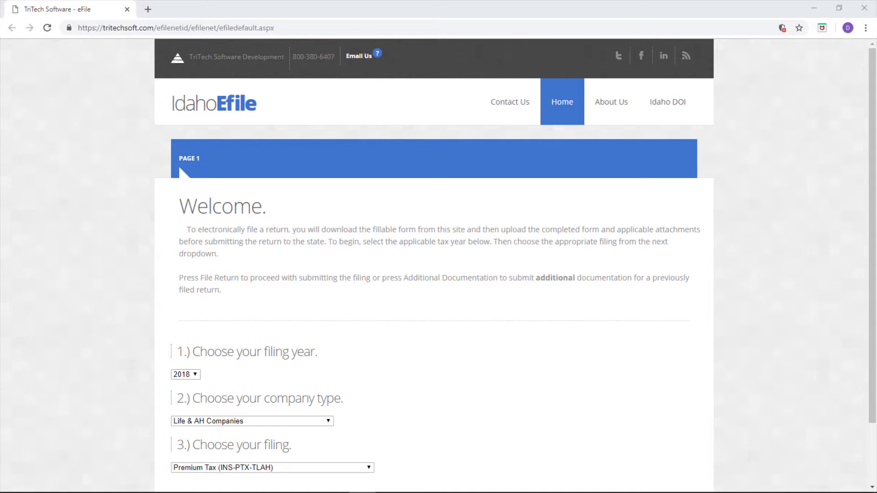
Keep year 2018, choose P & C Companies, and keep Premium Tax (INS-PTX-TPC) as the filing.
drag(871, 88, 873, 137)
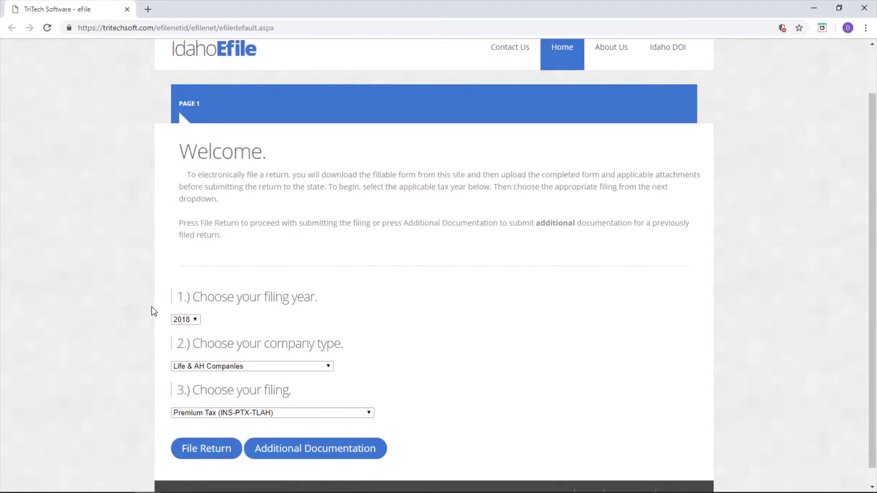
click(195, 321)
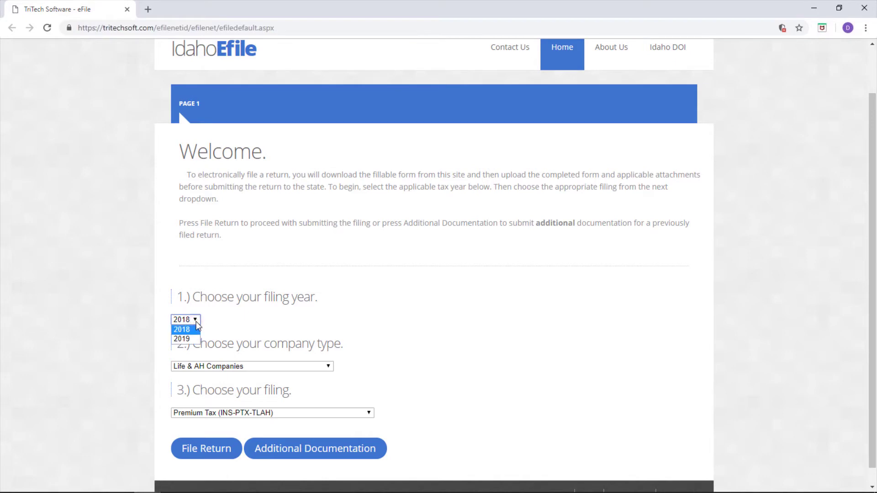
click(197, 327)
click(328, 366)
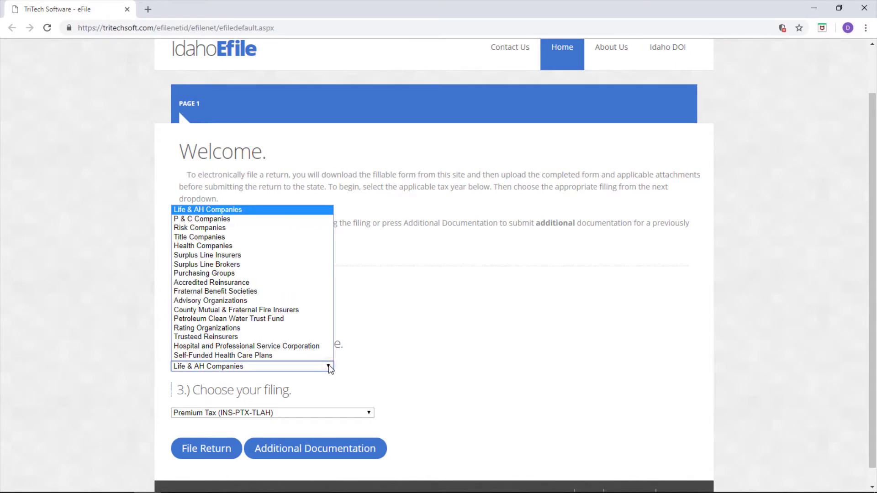
click(213, 220)
scroll(336, 369, down, 3)
click(369, 396)
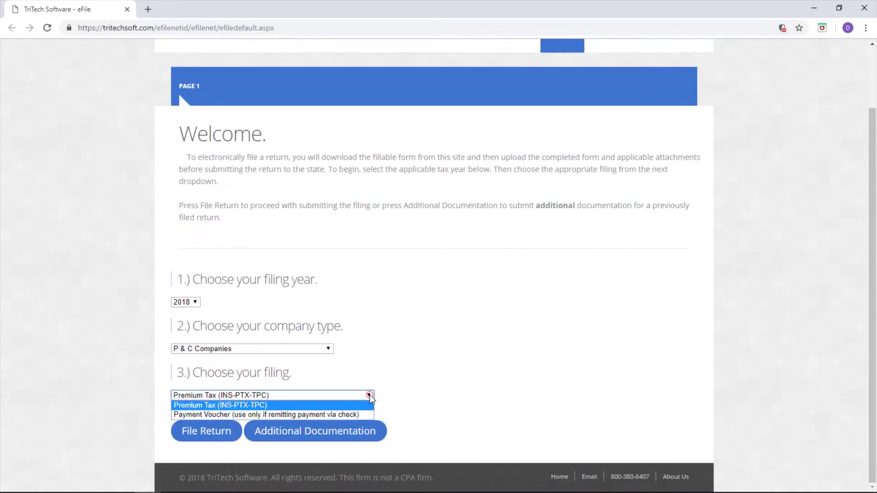
click(371, 397)
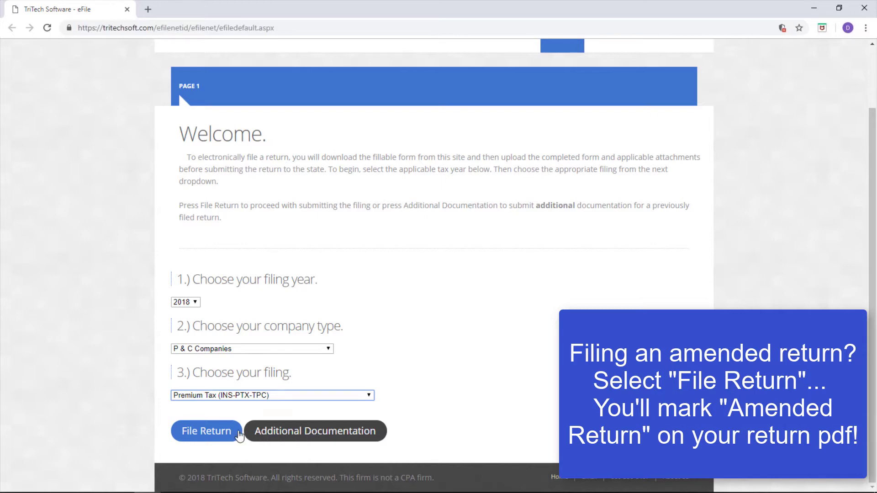
Proceed to File Return, download the Premium Tax form IDPremPC.pdf, and show it in Downloads.
click(203, 434)
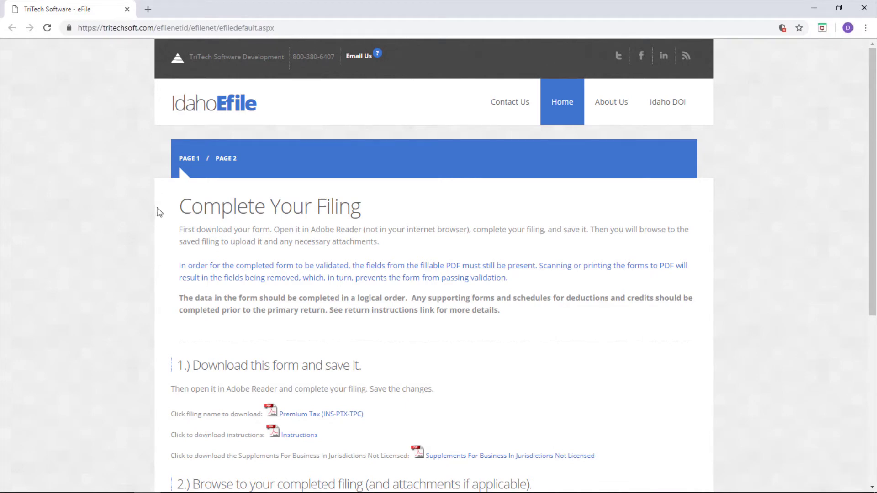
scroll(159, 212, down, 6)
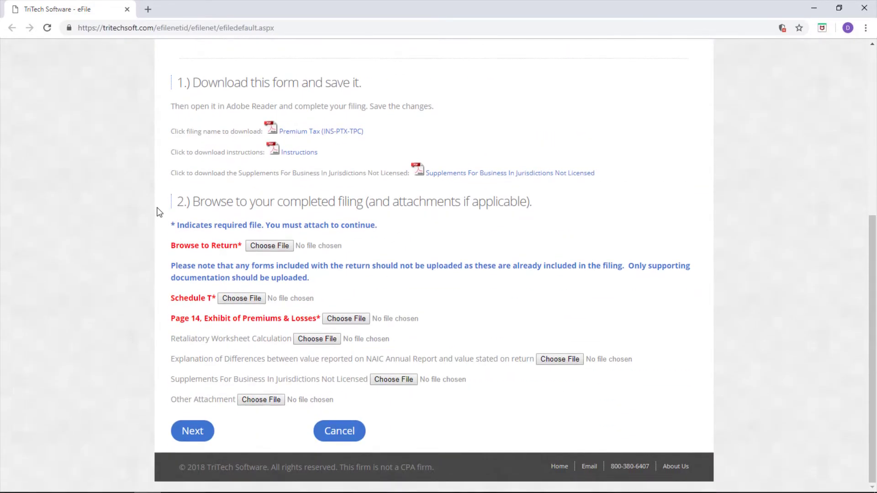
click(326, 132)
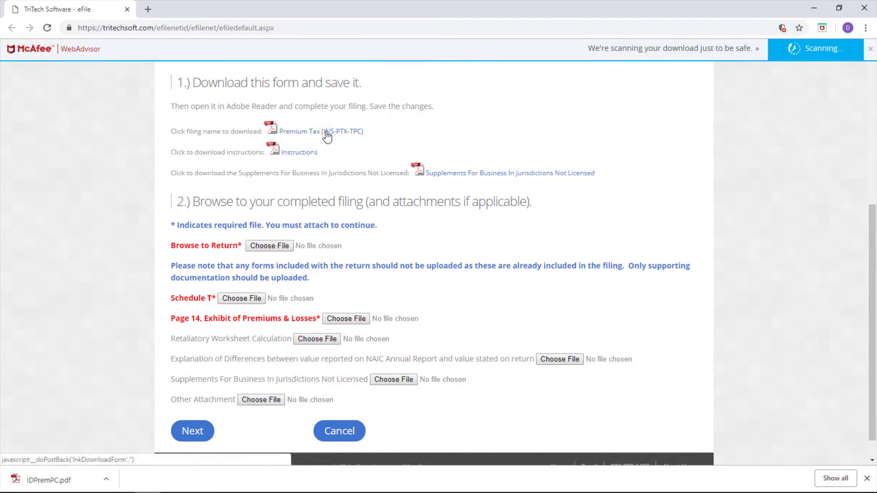
click(113, 479)
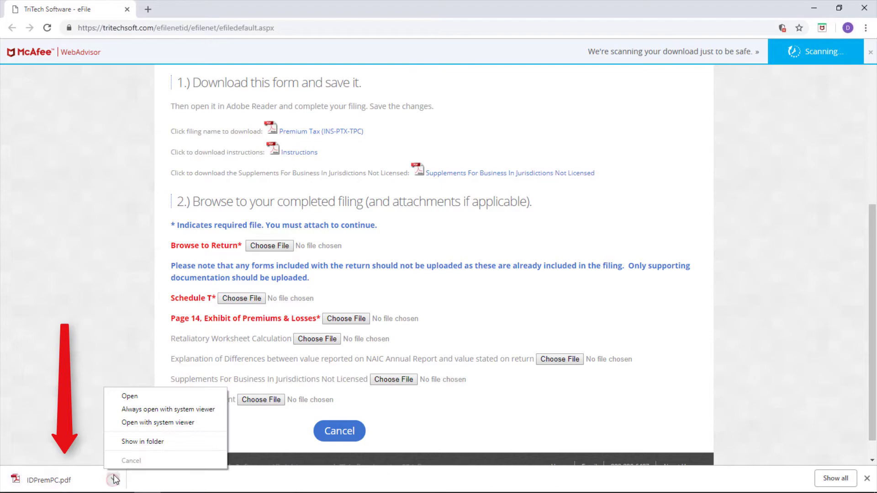
click(128, 443)
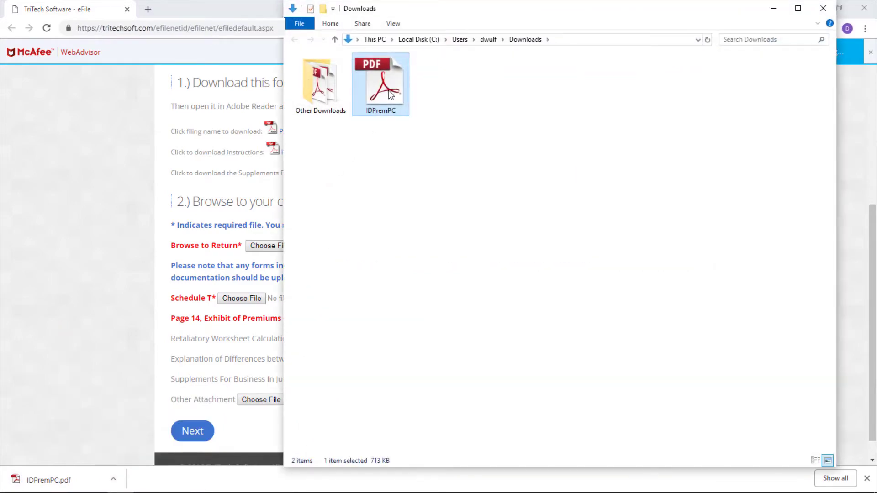
Open IDPremPC in Acrobat and enter 1,000.00 on Schedule A line 1.
double_click(386, 89)
scroll(546, 343, down, 8)
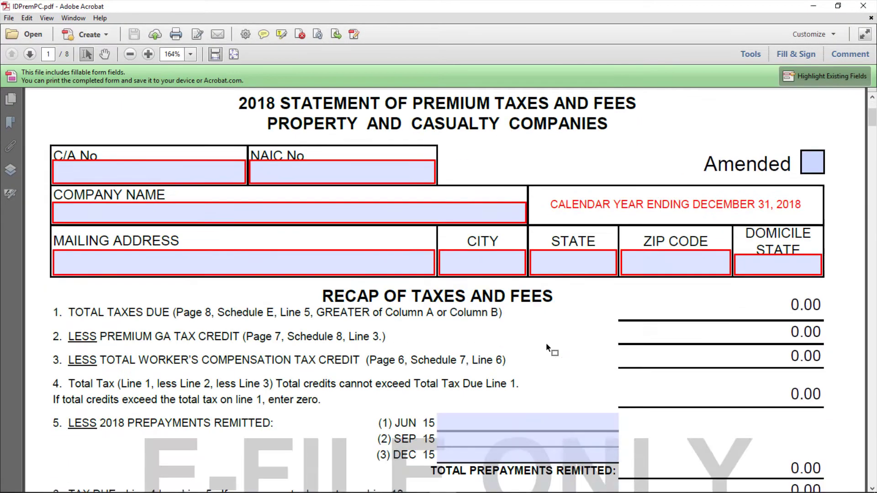
scroll(546, 343, down, 12)
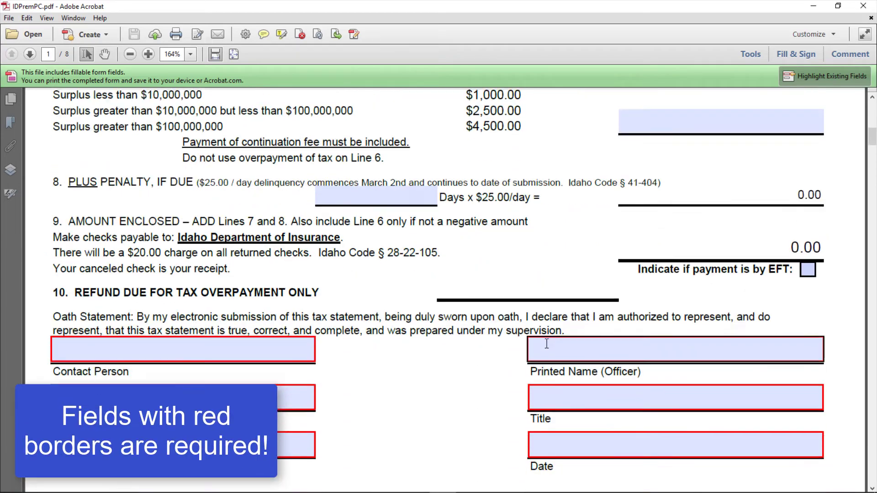
scroll(547, 343, down, 10)
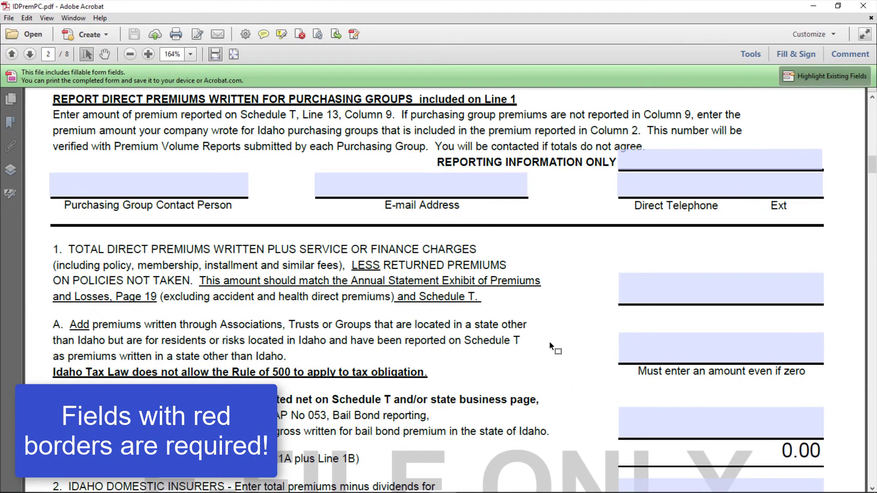
click(648, 287)
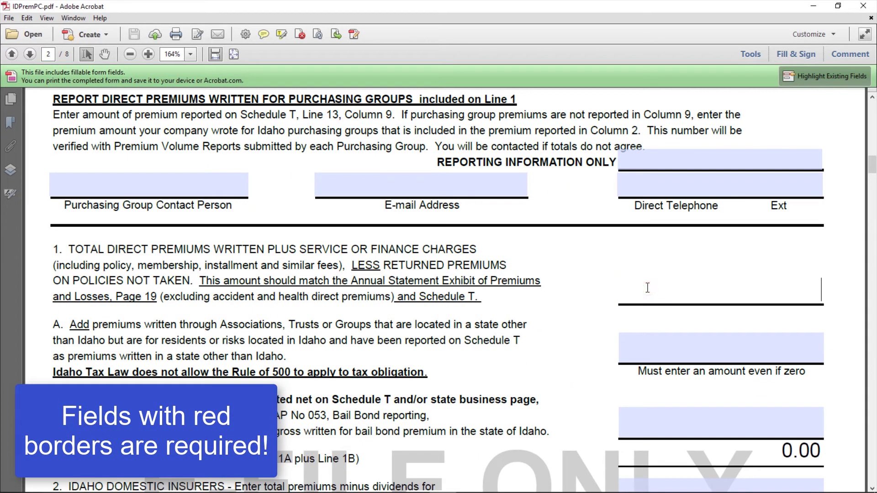
text(1000)
key(Return)
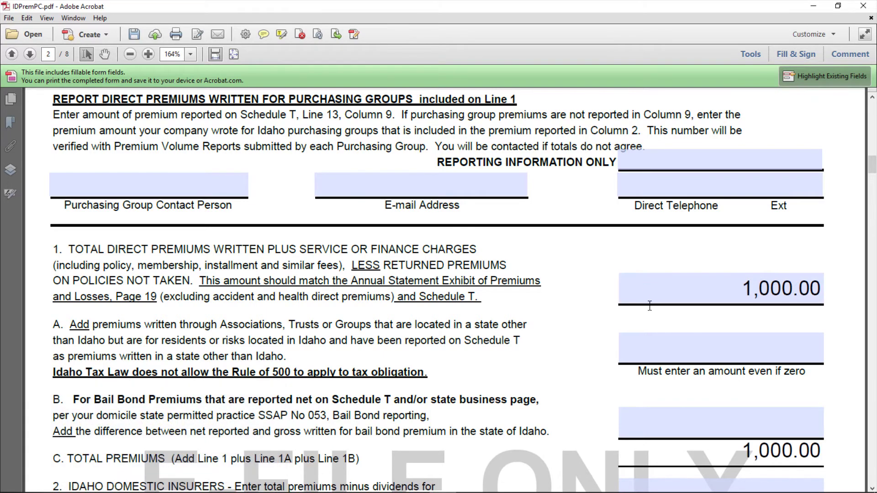
Enter 50.00 on line A and 100.00 on line B, then save the form.
click(677, 356)
text(50)
key(Return)
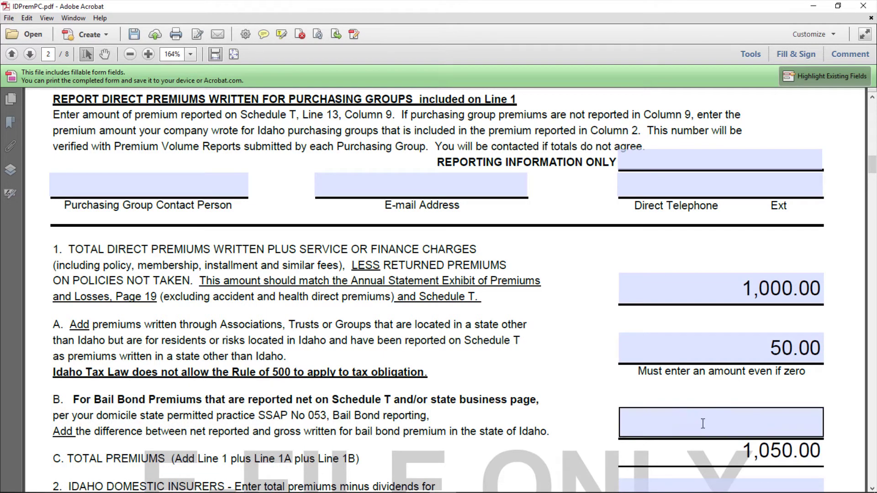
click(703, 423)
text(100)
key(Return)
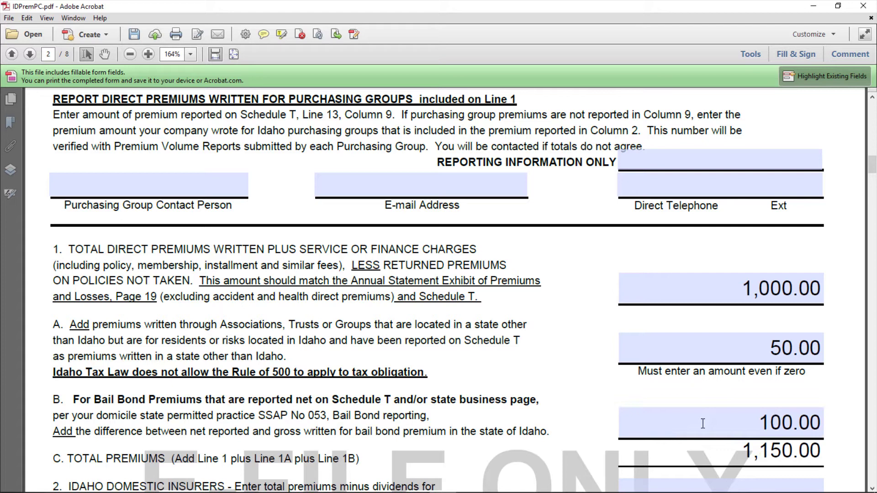
click(130, 29)
Attach IDPremPC.pdf as the return file on the filing page.
click(813, 11)
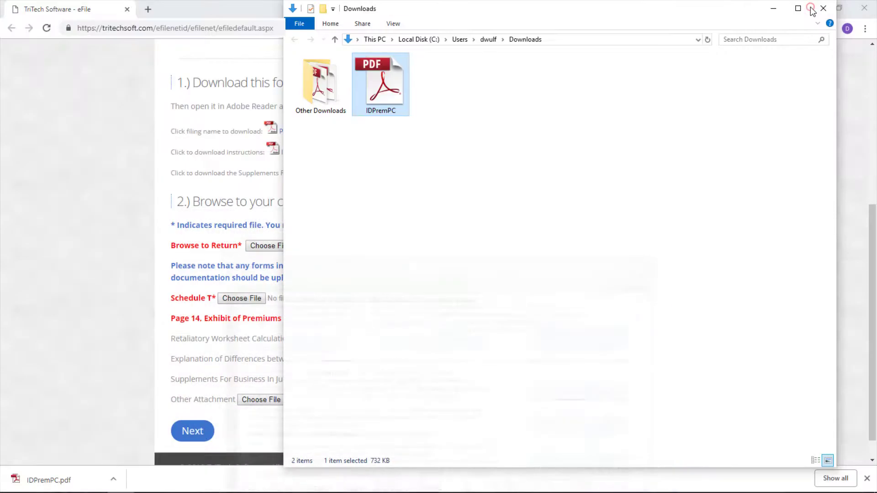
click(825, 7)
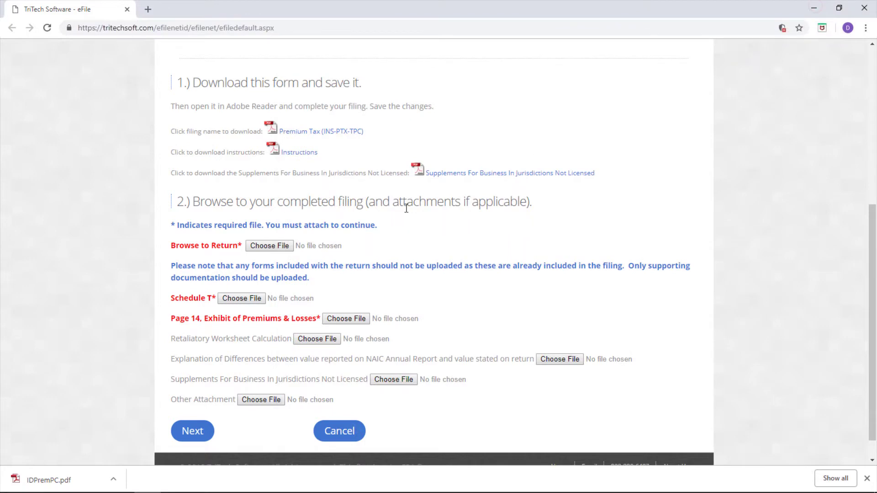
click(867, 478)
click(279, 248)
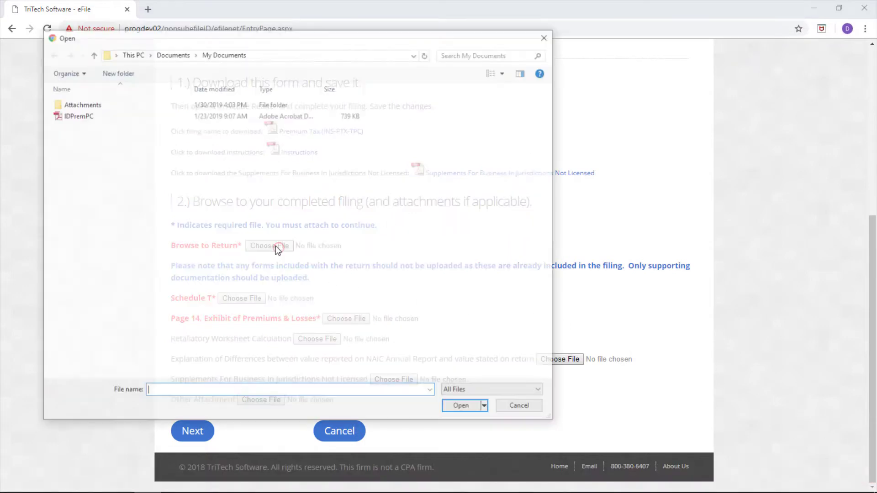
click(188, 115)
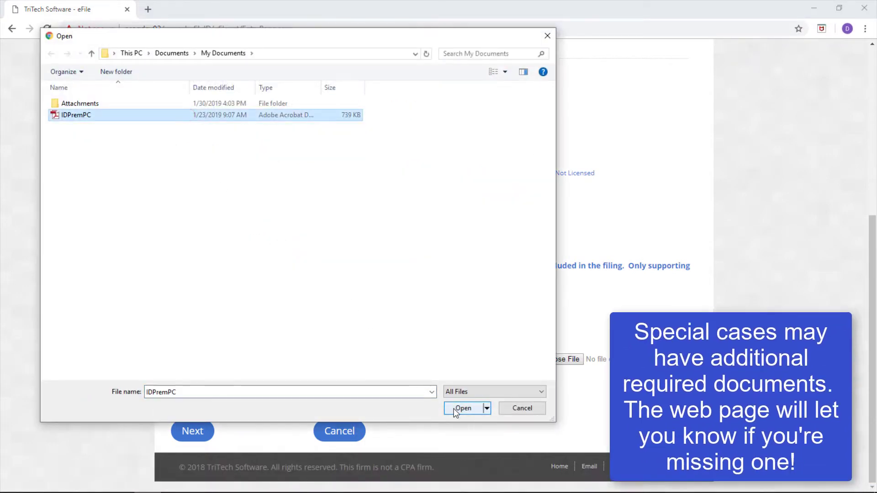
click(454, 409)
Attach Schedule T.pdf as Schedule T and Sample1.pdf as the Page 14 exhibit.
click(256, 297)
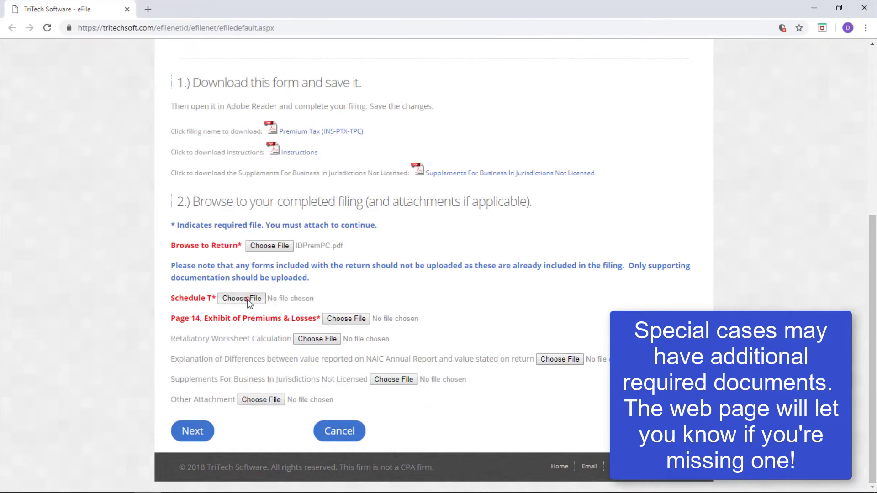
double_click(94, 103)
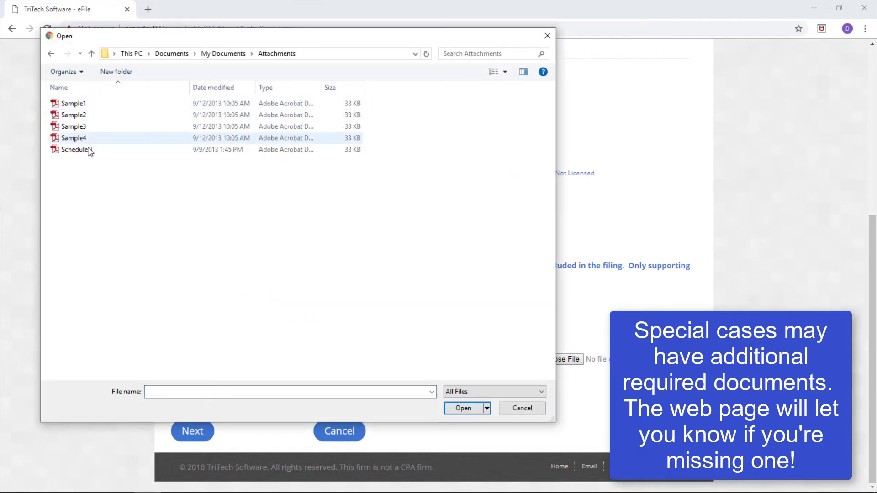
click(87, 149)
click(463, 408)
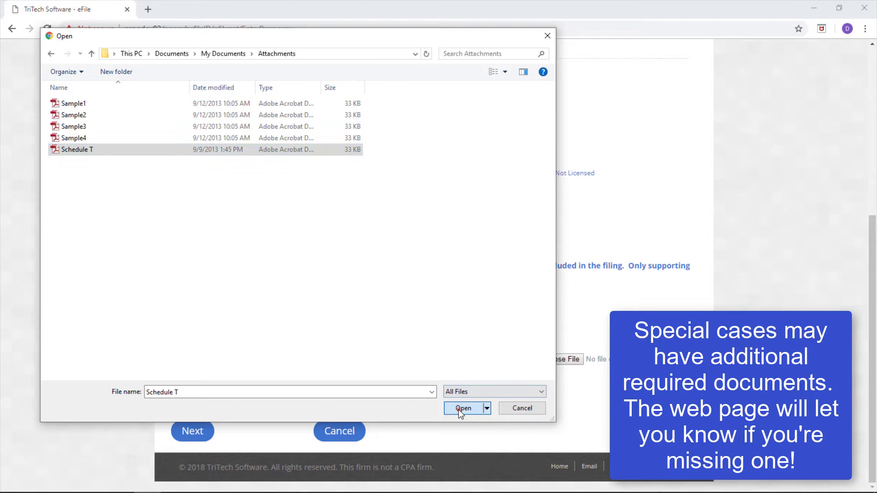
click(343, 319)
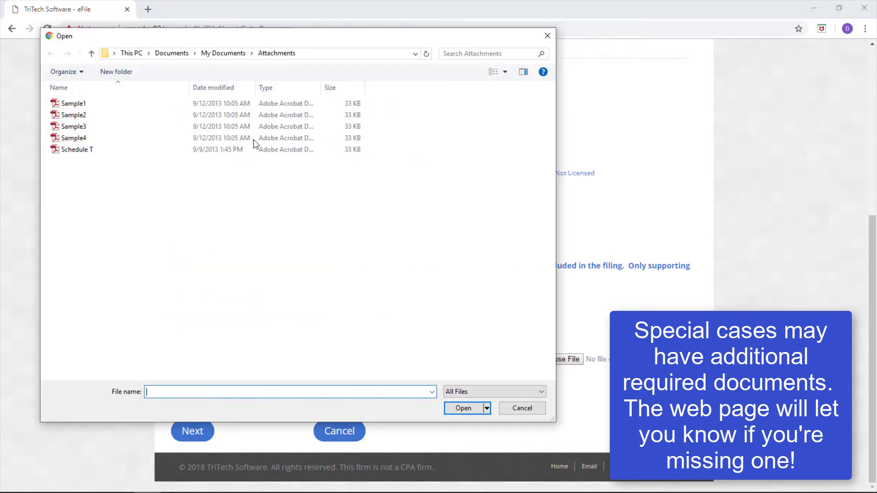
click(194, 102)
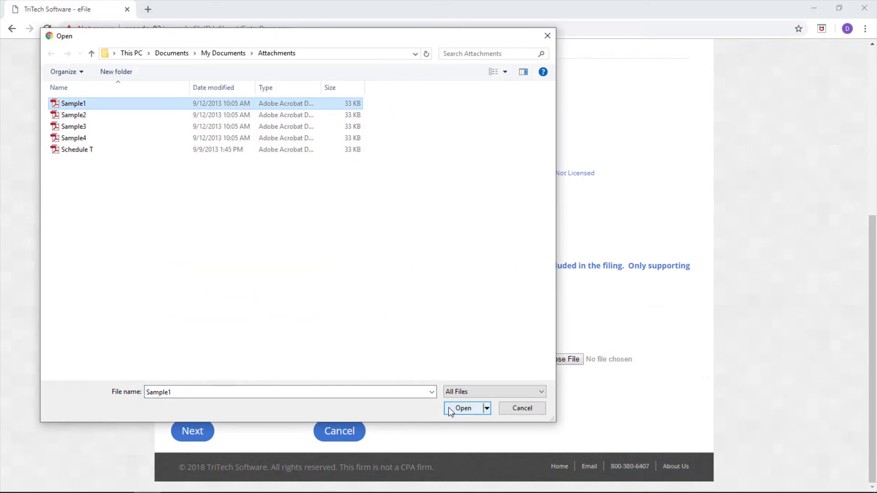
click(449, 407)
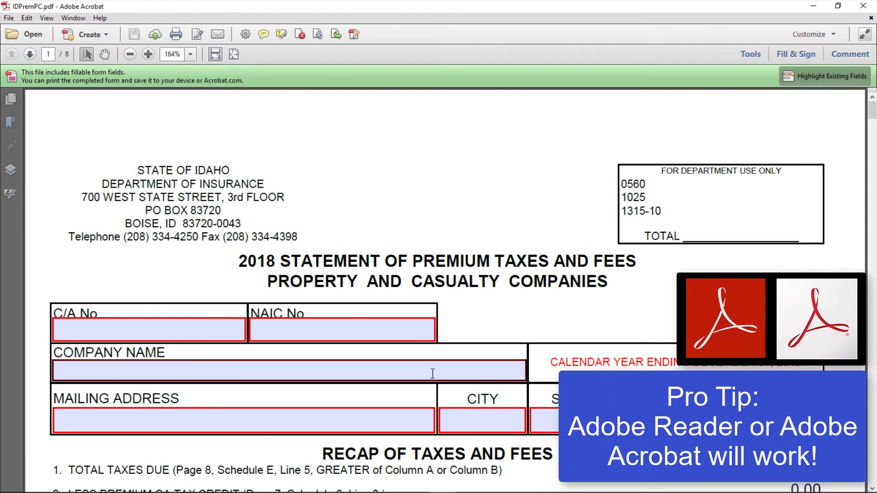
Enter 'Your Name' as the return's Company Name and save the form.
click(433, 374)
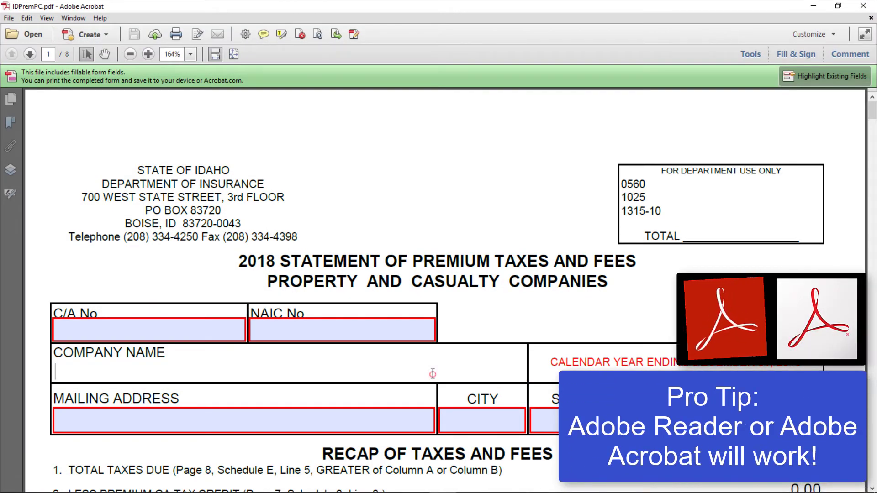
text(Your Name)
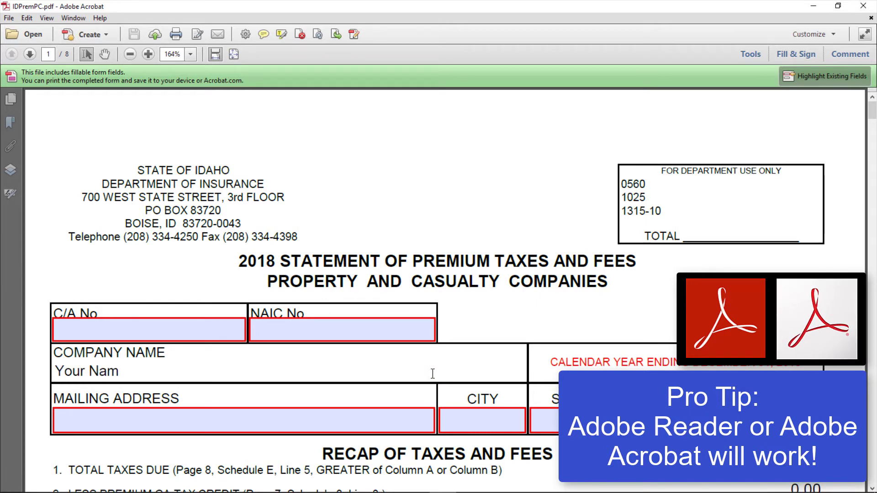
click(473, 327)
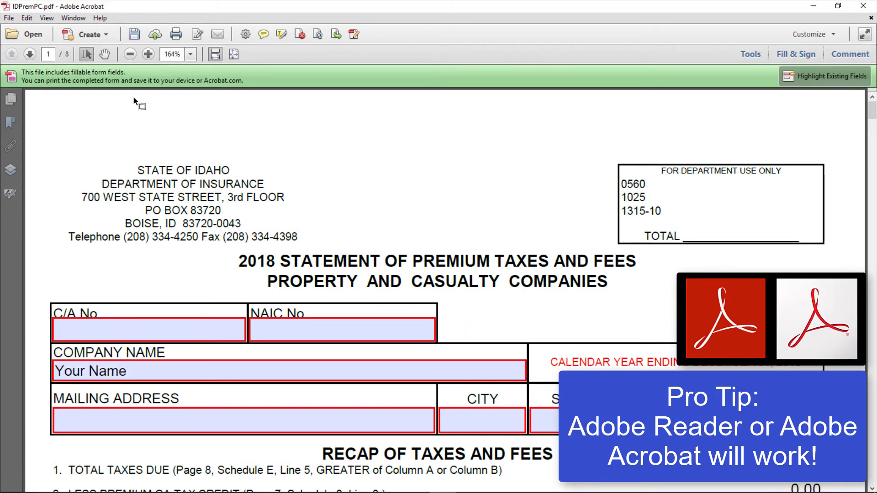
click(134, 37)
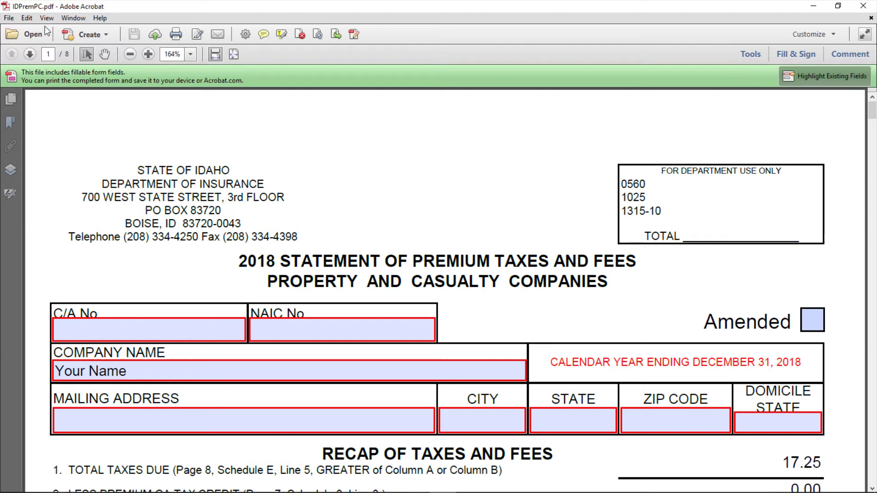
Confirm Enable Acrobat JavaScript is on in Preferences, then close the return.
click(27, 19)
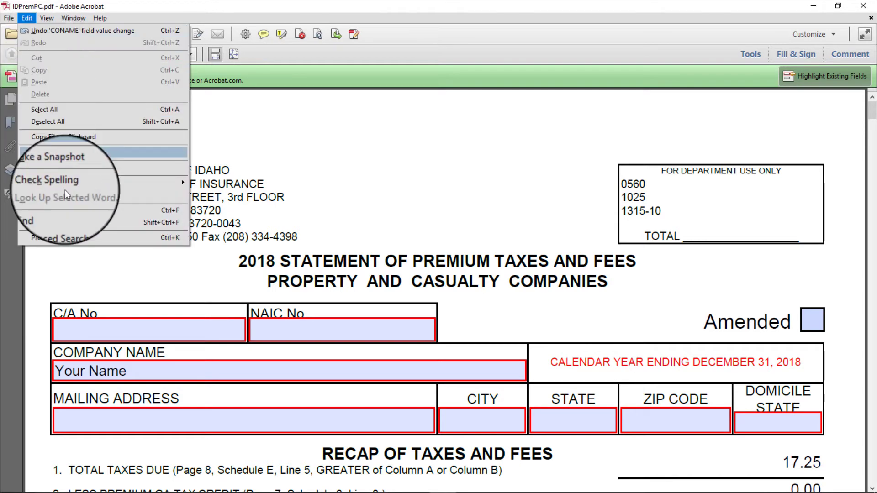
click(69, 236)
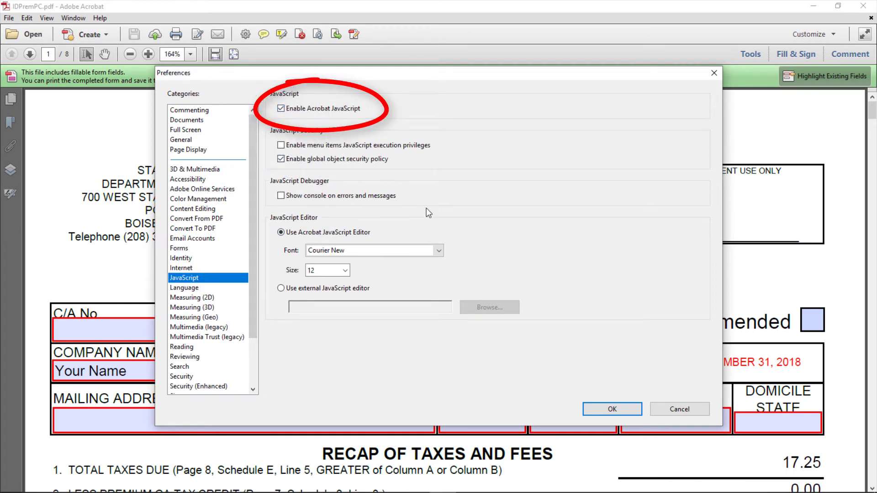
click(600, 410)
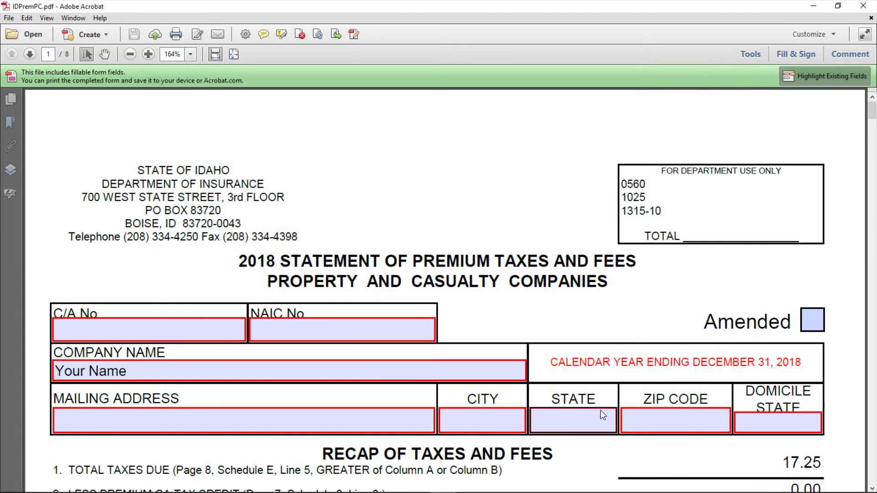
scroll(514, 333, down, 4)
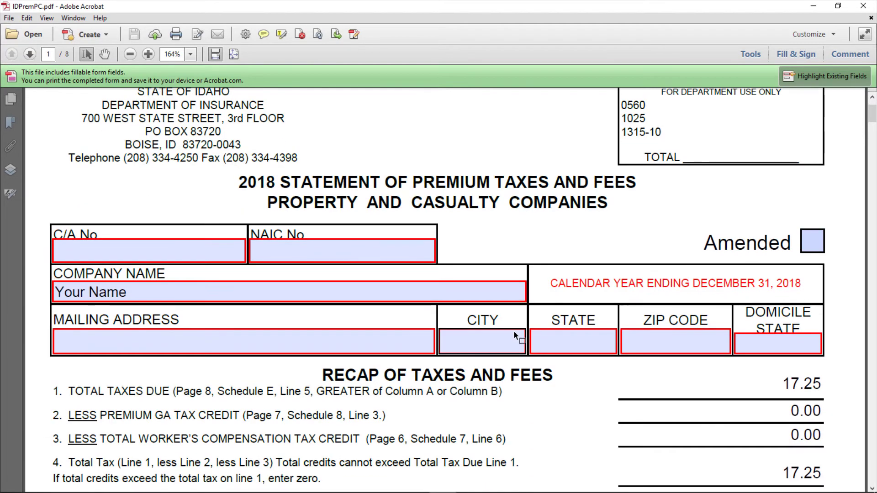
scroll(514, 332, up, 4)
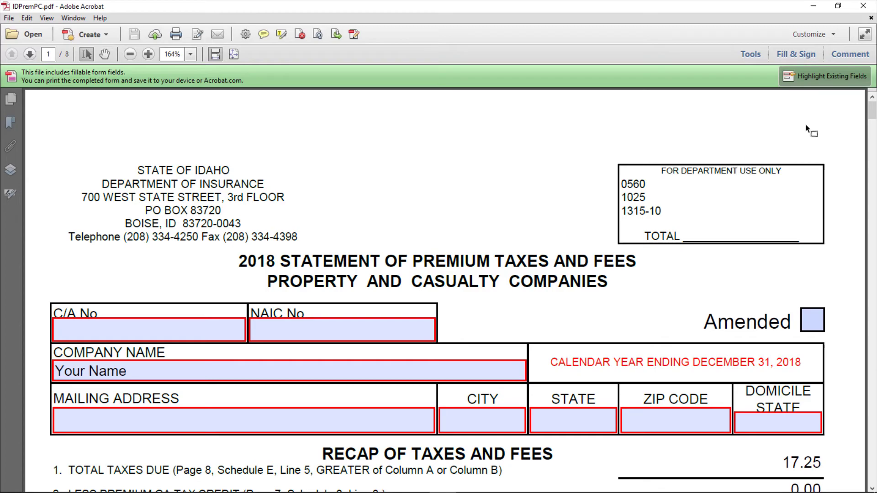
click(863, 6)
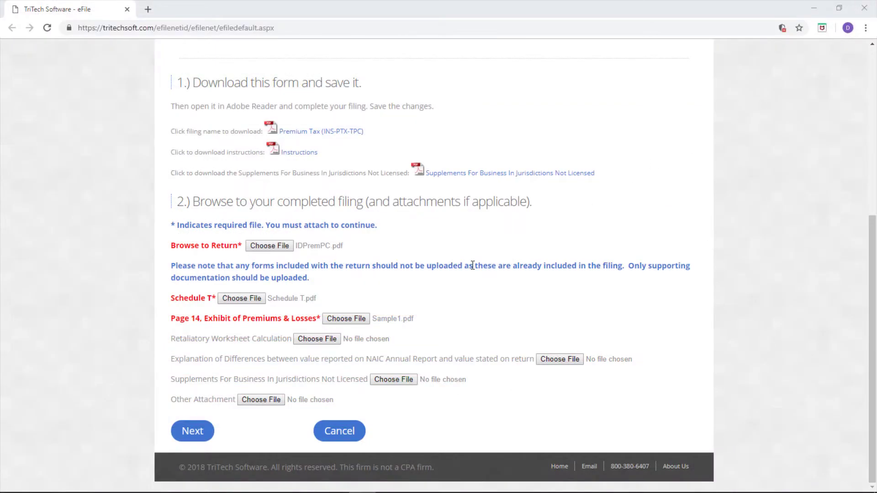
Continue to the Filing Summary and submit the Premium Tax filing.
click(194, 435)
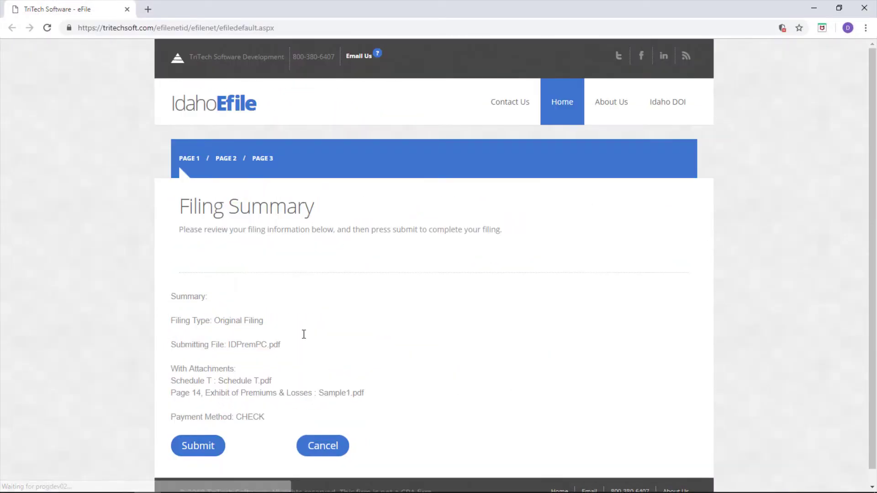
scroll(349, 322, down, 1)
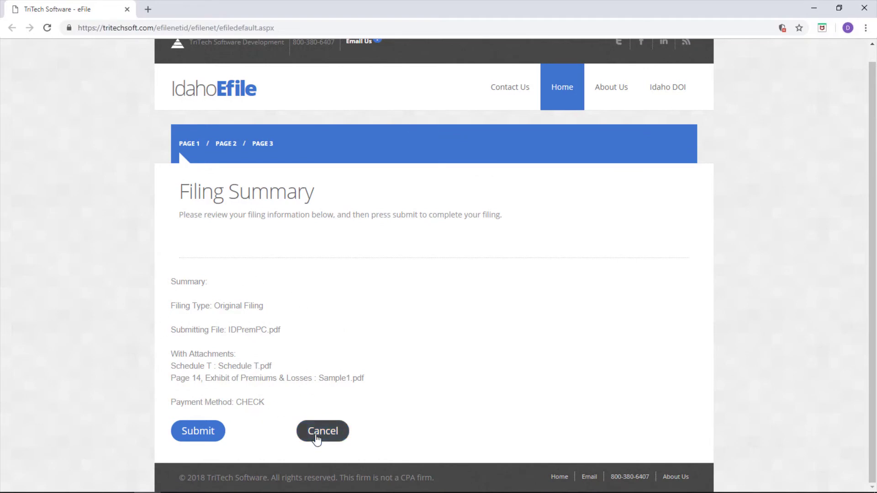
click(202, 440)
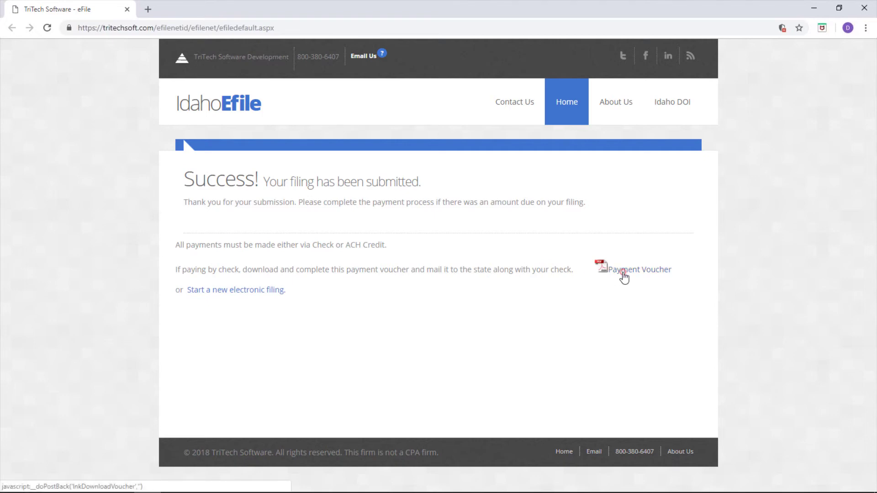
Download the payment voucher and show IDVoucher.pdf in its folder.
click(624, 273)
click(114, 478)
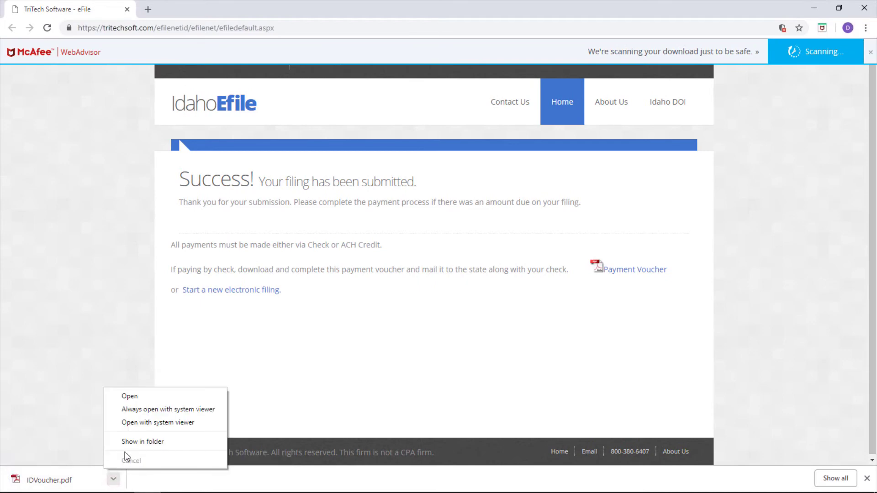
click(131, 442)
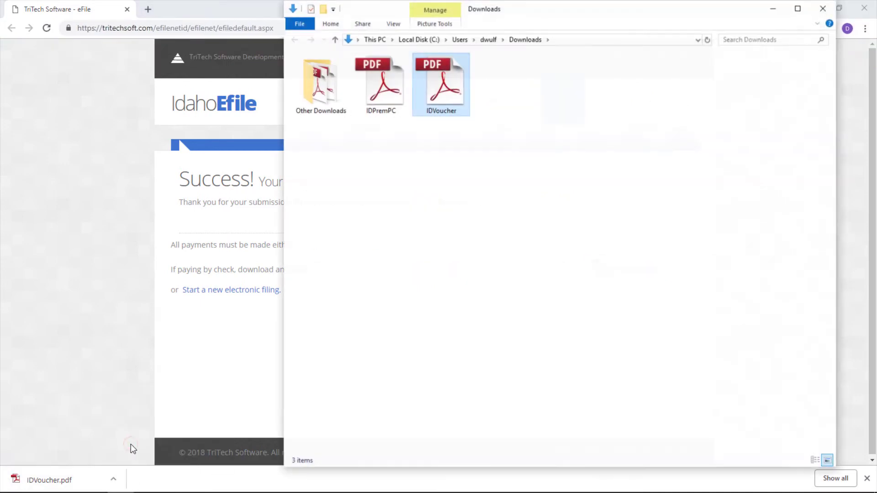
View IDVoucher.pdf in Acrobat, then close it, the folder and the downloads bar.
double_click(445, 82)
scroll(471, 297, down, 2)
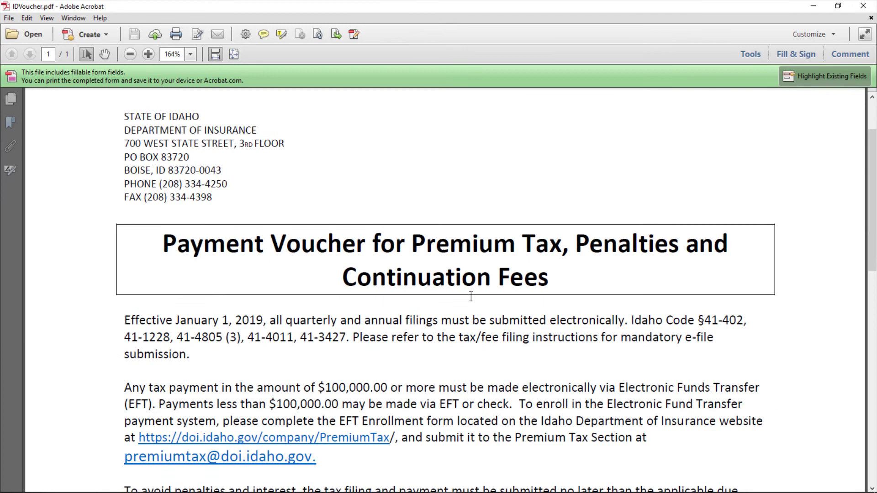
scroll(471, 297, down, 2)
scroll(471, 297, up, 3)
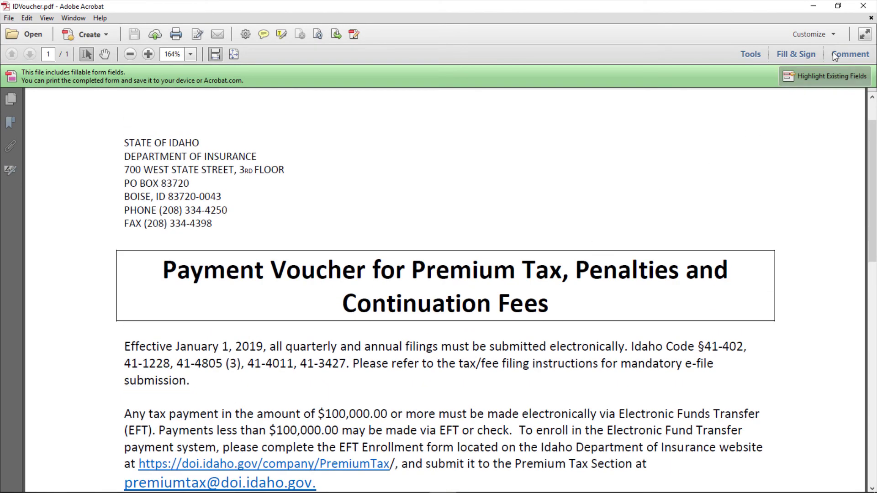
click(863, 6)
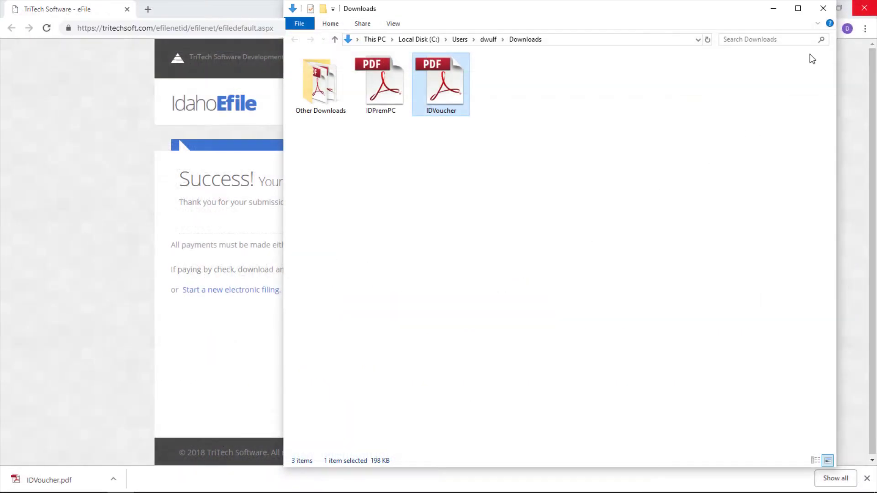
click(831, 13)
click(867, 479)
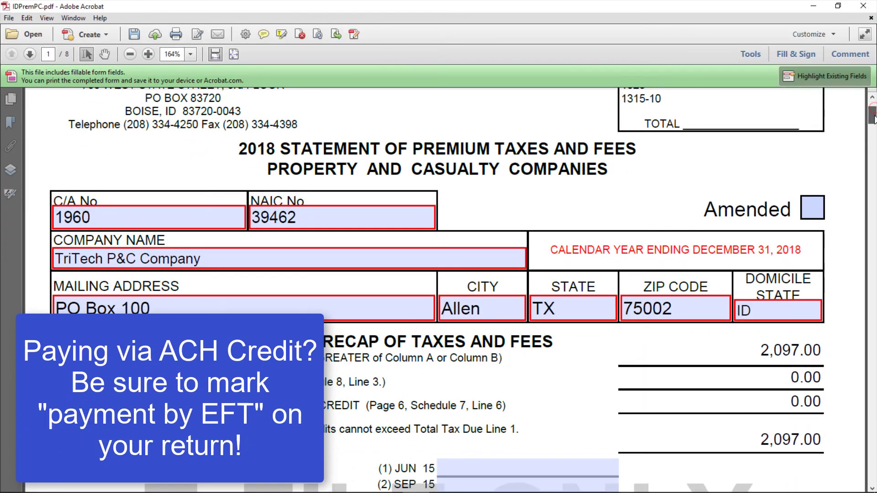
Scroll the IDPremPC return to lines 8–10, showing the 2,097.00 amount enclosed.
scroll(874, 118, down, 15)
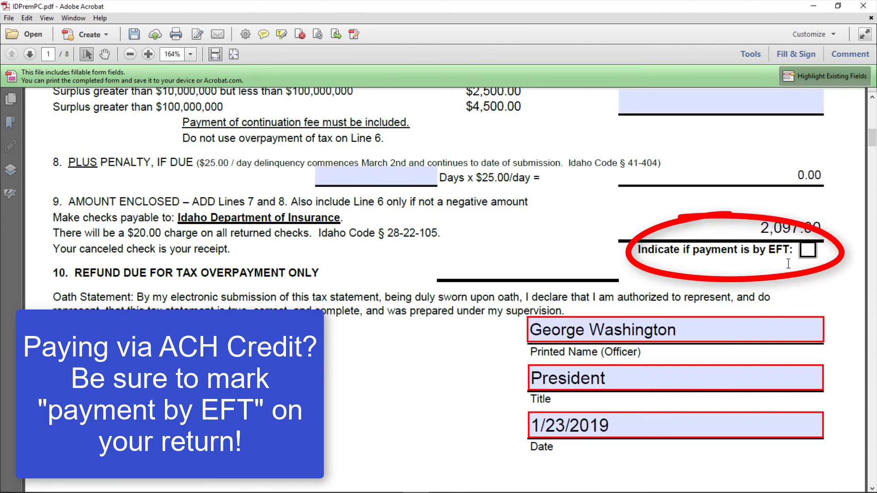
Tick the 'Indicate if payment is by EFT' checkbox on the return.
click(807, 250)
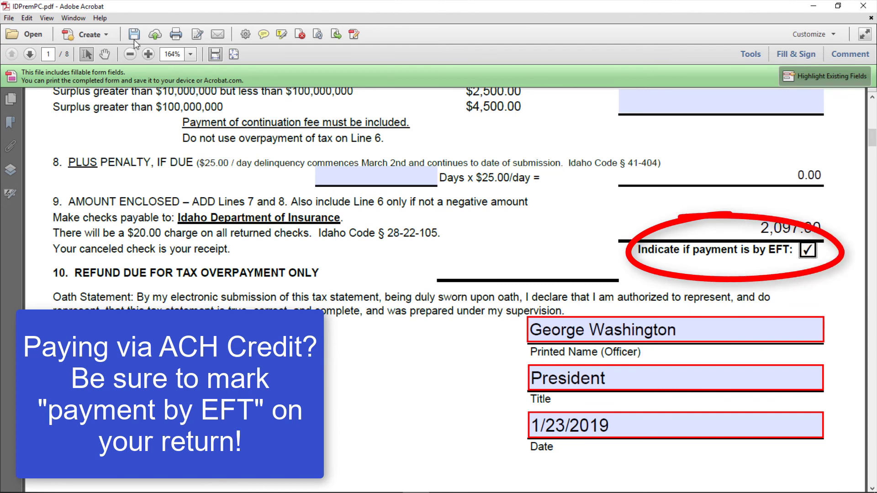